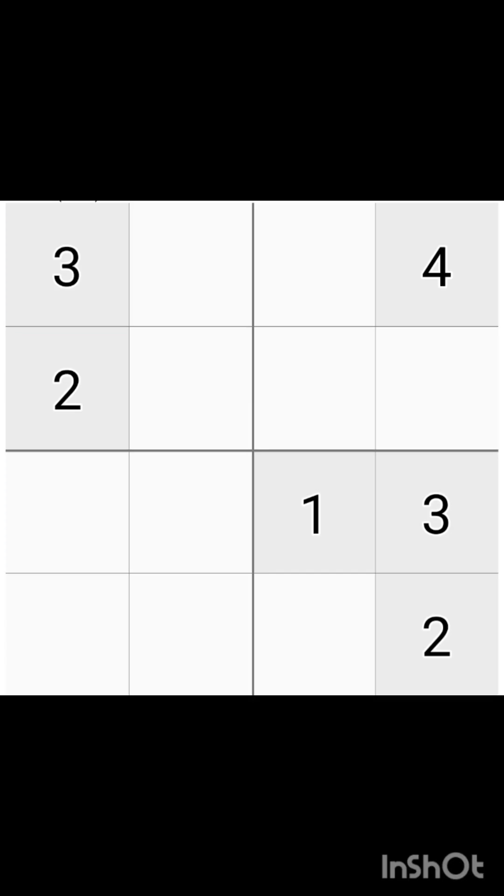
Step: Place 4 at row 4, column 3 and 1 at row 2, column 4, completing the right column
click(314, 635)
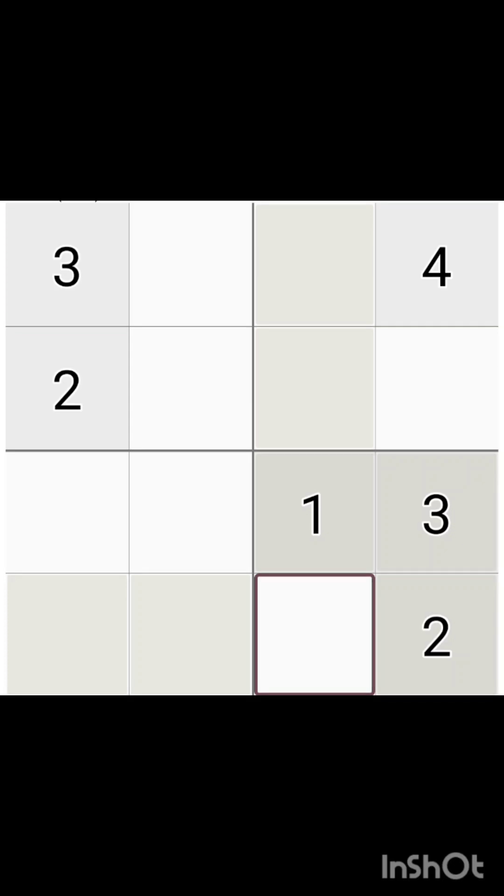
text(4)
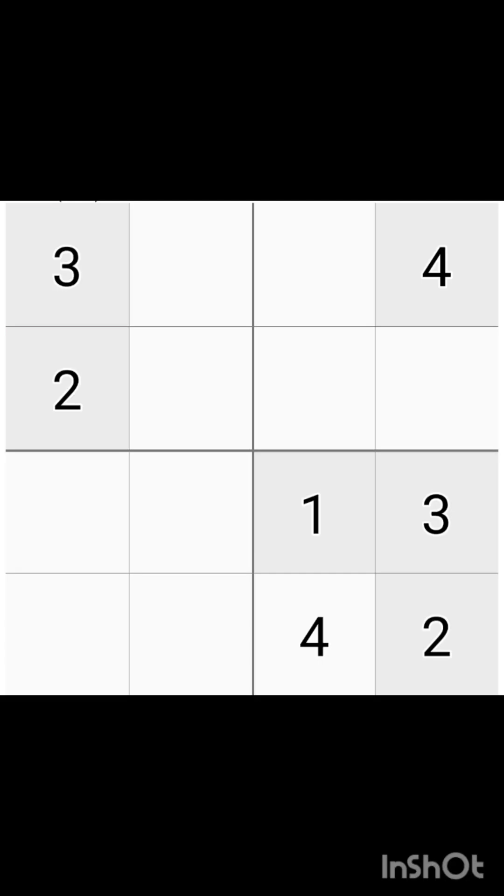
click(436, 389)
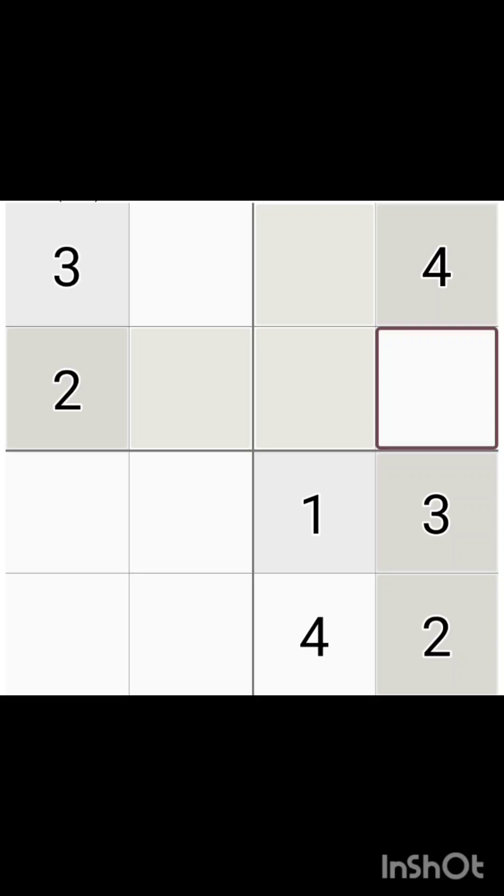
key(Escape)
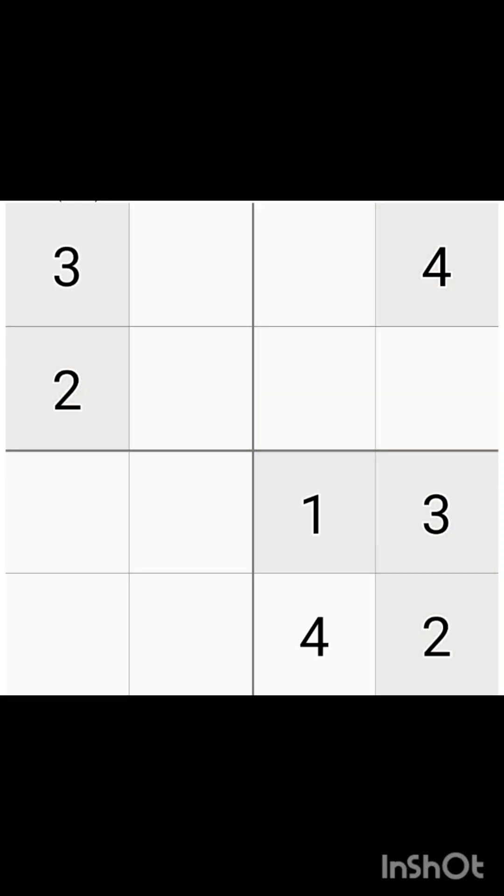
click(437, 388)
text(1)
Step: Enter 4 and 3 in row 2, columns 2–3, and 2 at row 1, column 3
click(191, 387)
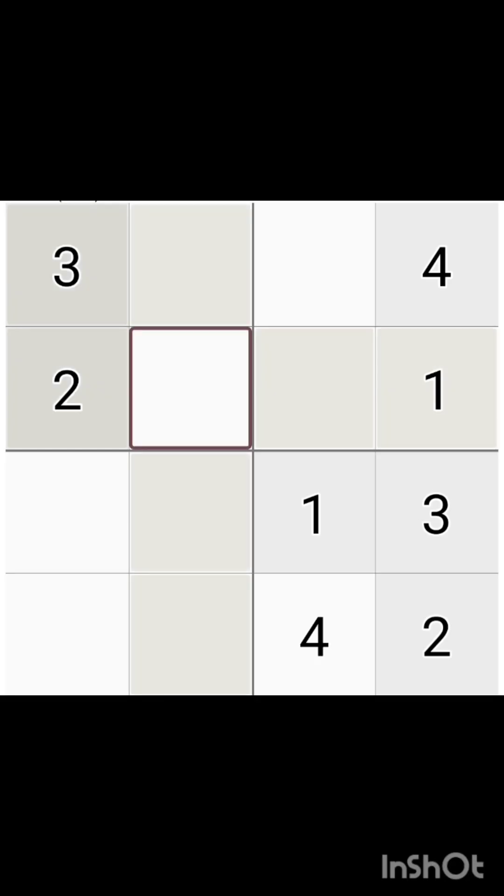
text(4)
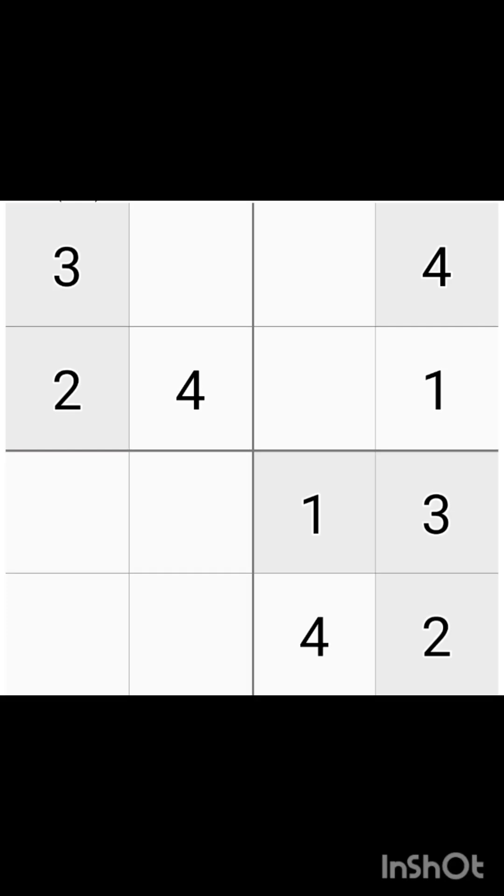
click(314, 388)
text(3)
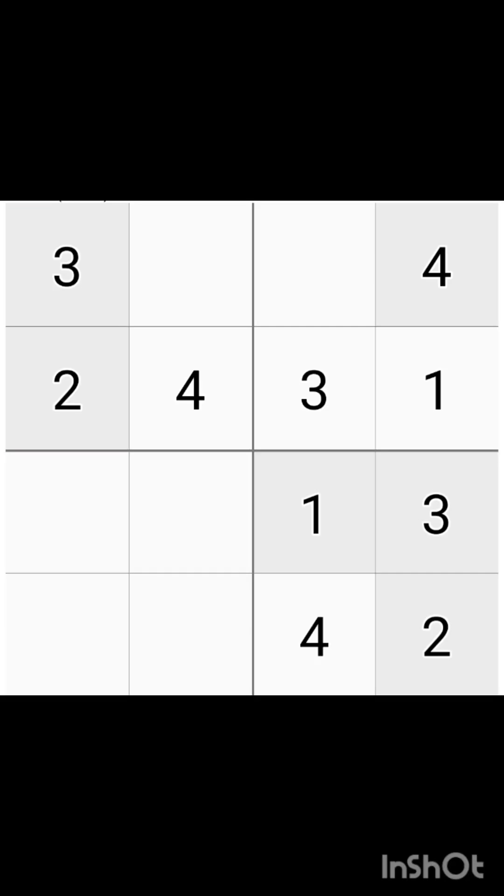
click(314, 265)
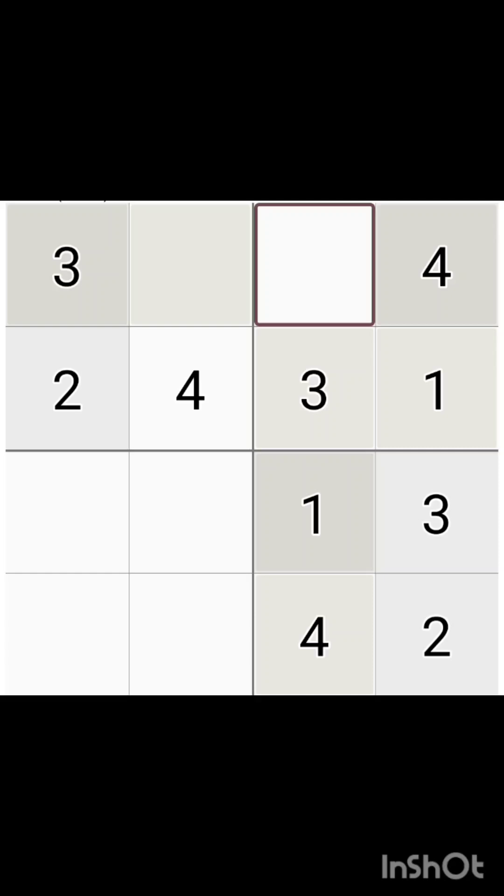
text(2)
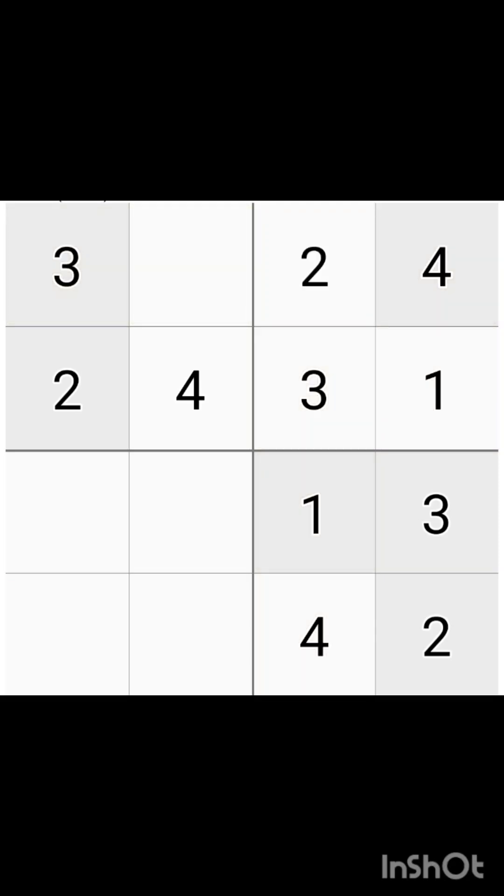
Step: Put 1 at row 1, column 2, then select the row 3, column 1 cell
click(190, 264)
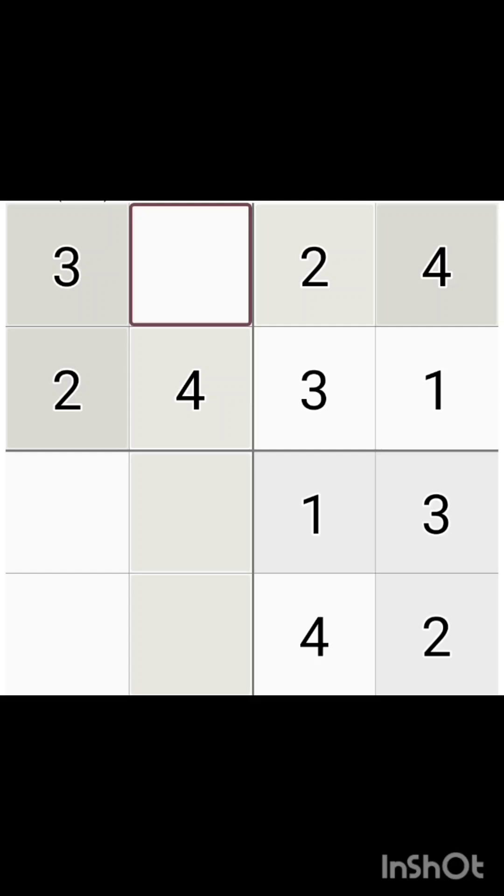
key(Escape)
click(190, 265)
text(1)
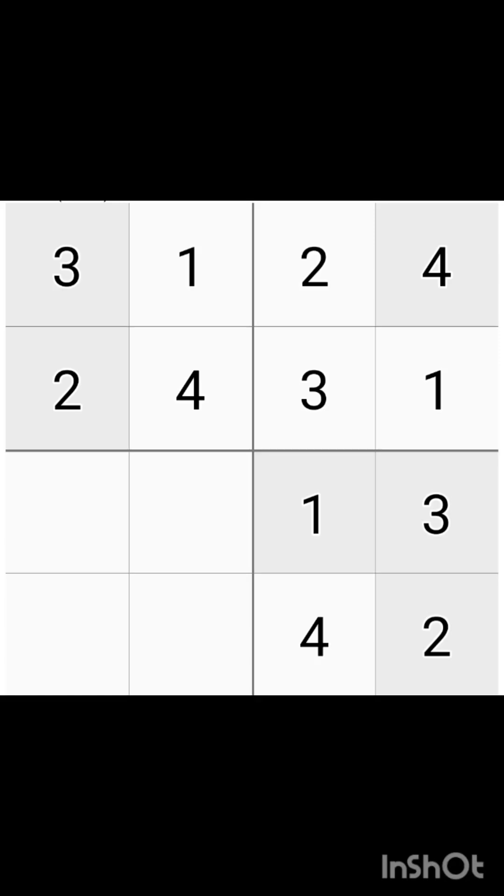
click(67, 511)
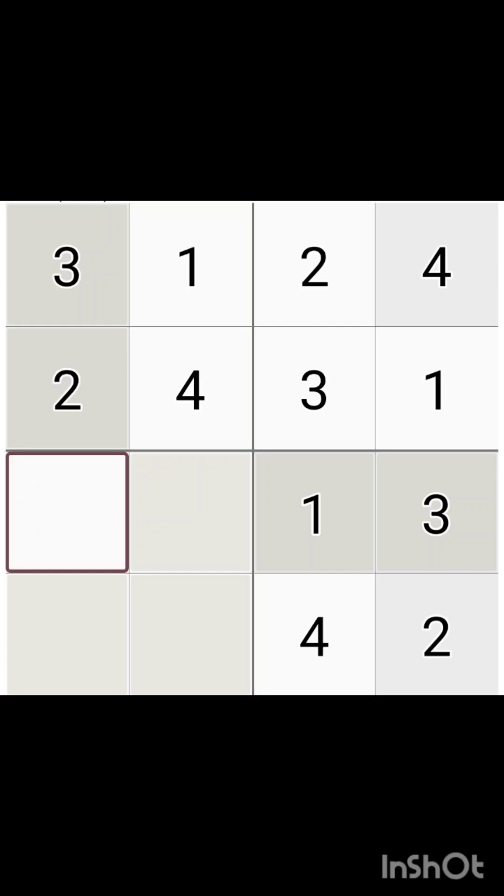
Step: Enter 1 and 3 in row 4, columns 1–2, and 2 at row 3, column 2, then select row 3, column 1
click(67, 635)
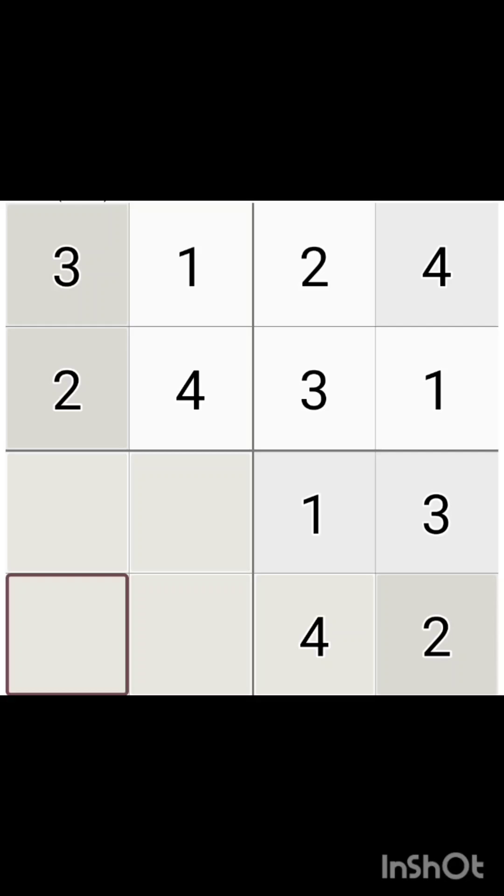
text(1)
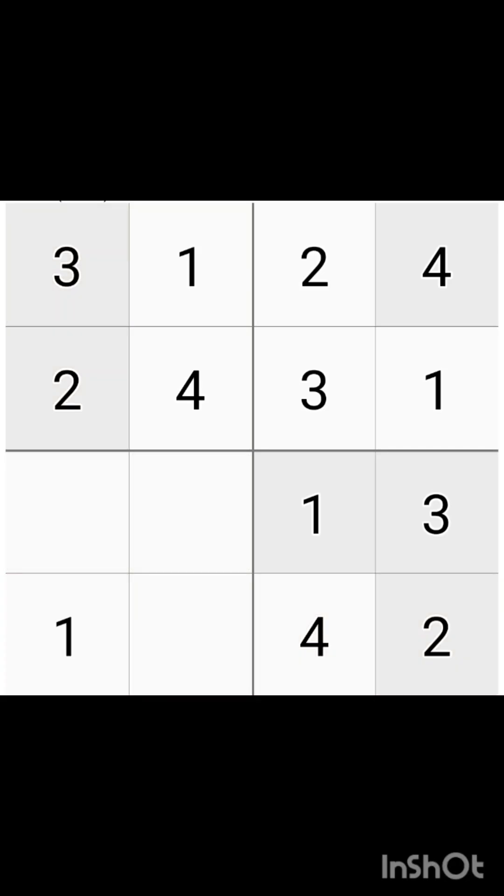
click(191, 635)
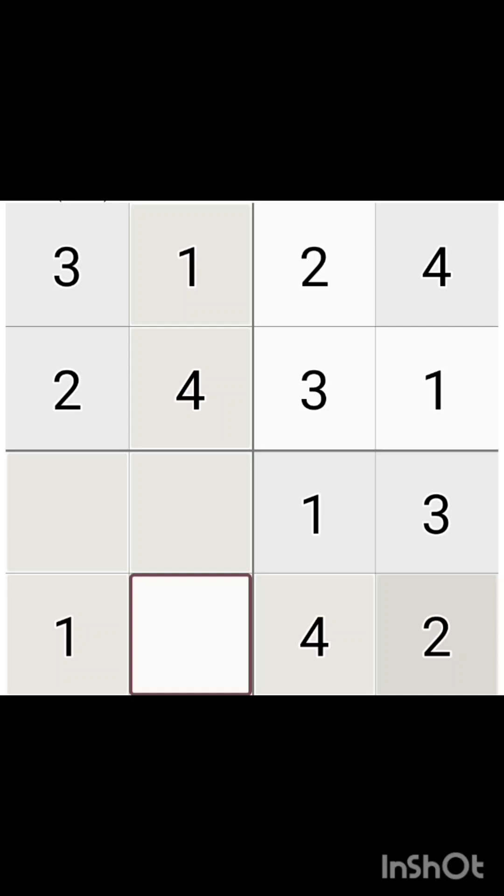
text(3)
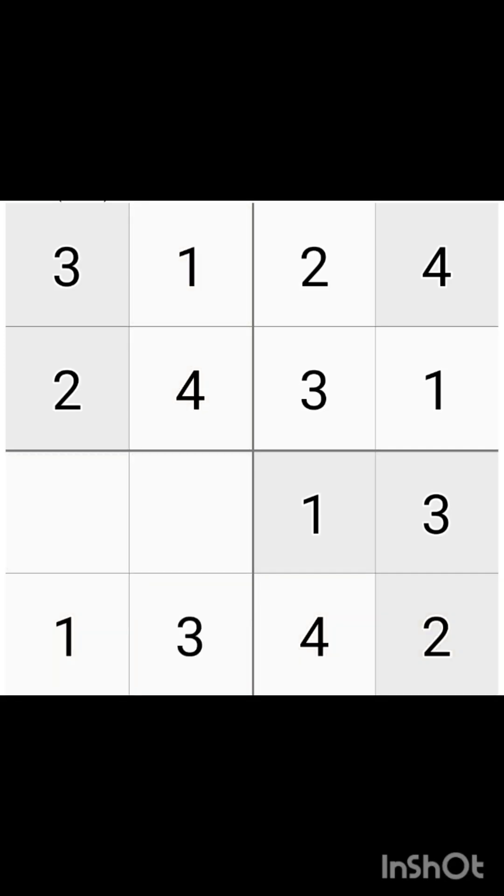
click(191, 512)
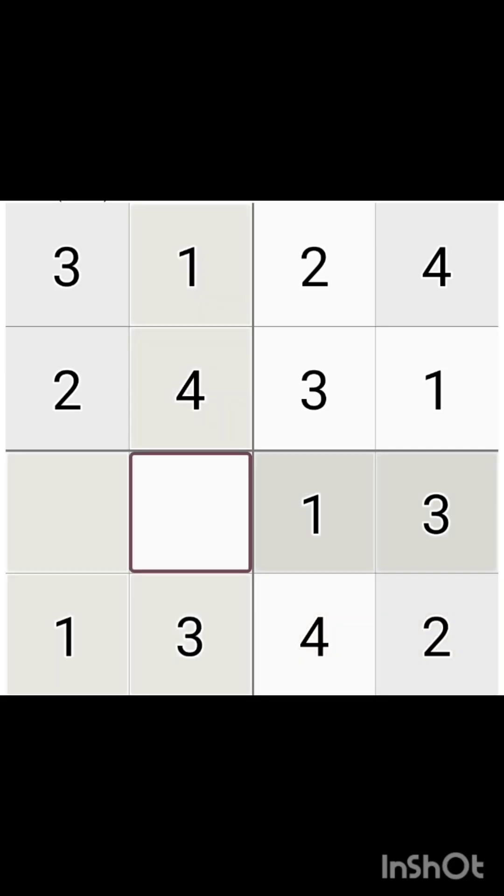
text(2)
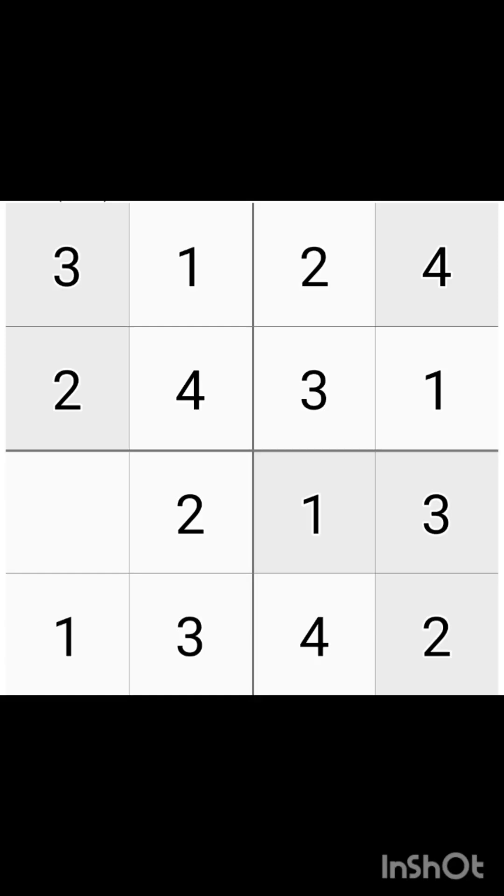
click(66, 512)
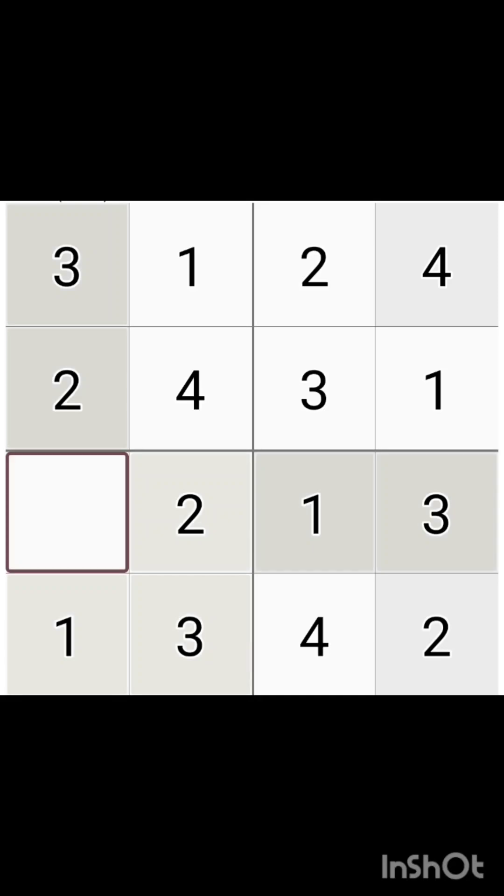